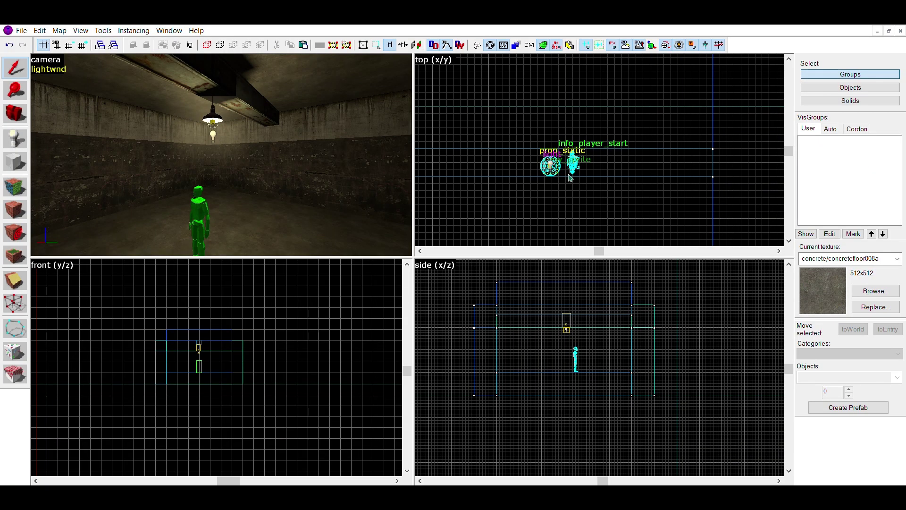
- Create a block about 260 by 212 units and 64 units high, inside the ceiling slab beside the lamp beam
key(z)
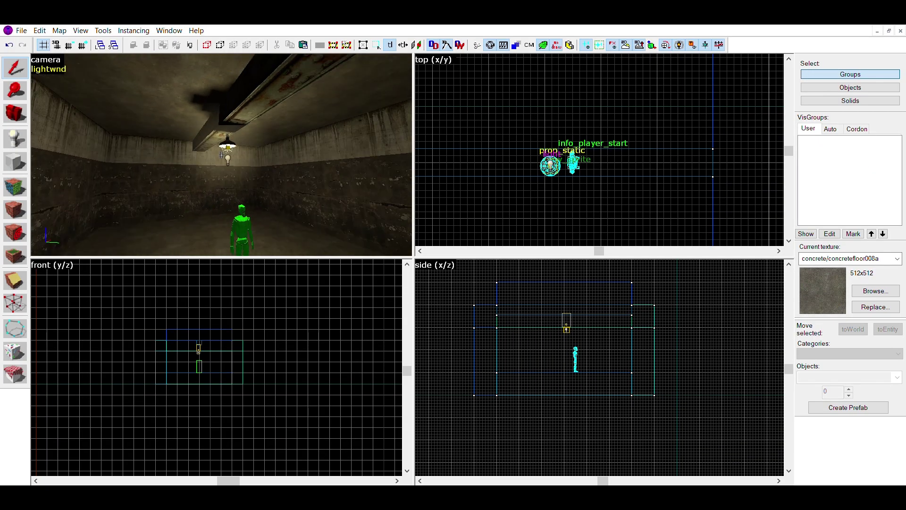
key(z)
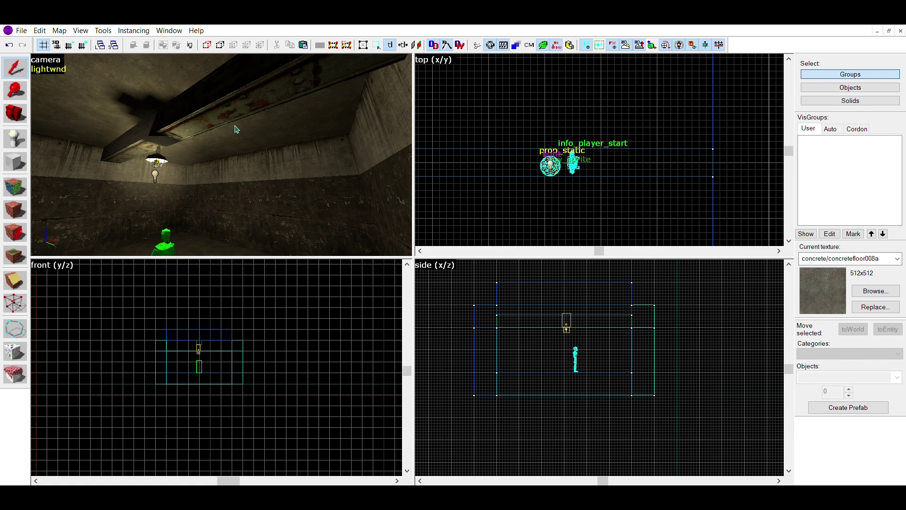
click(237, 128)
click(14, 159)
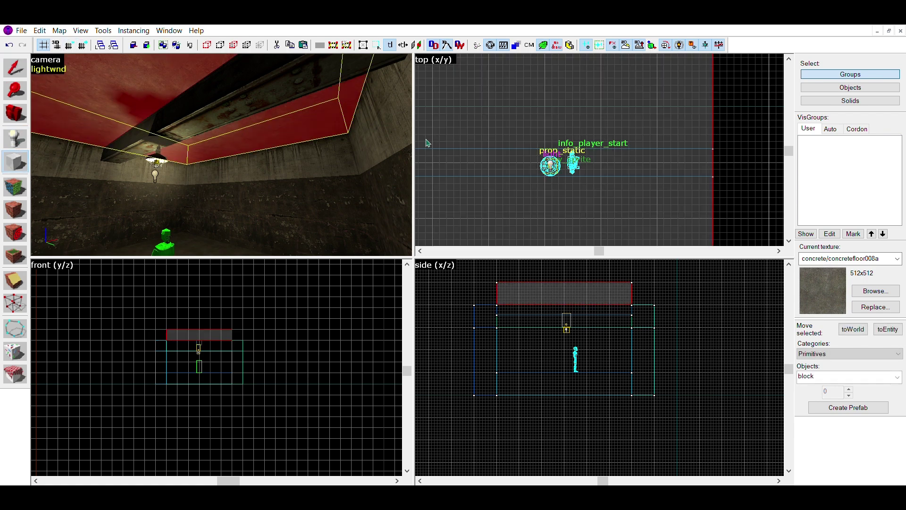
scroll(605, 128, down, 8)
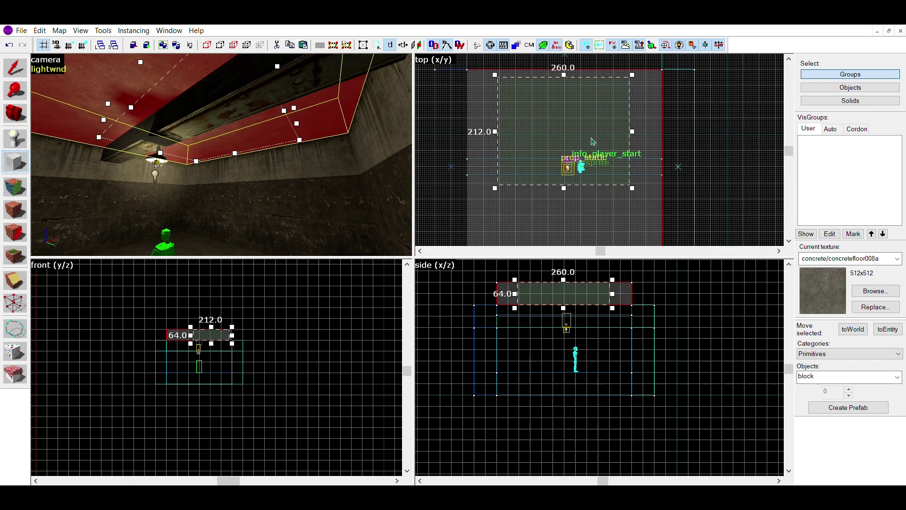
key(Return)
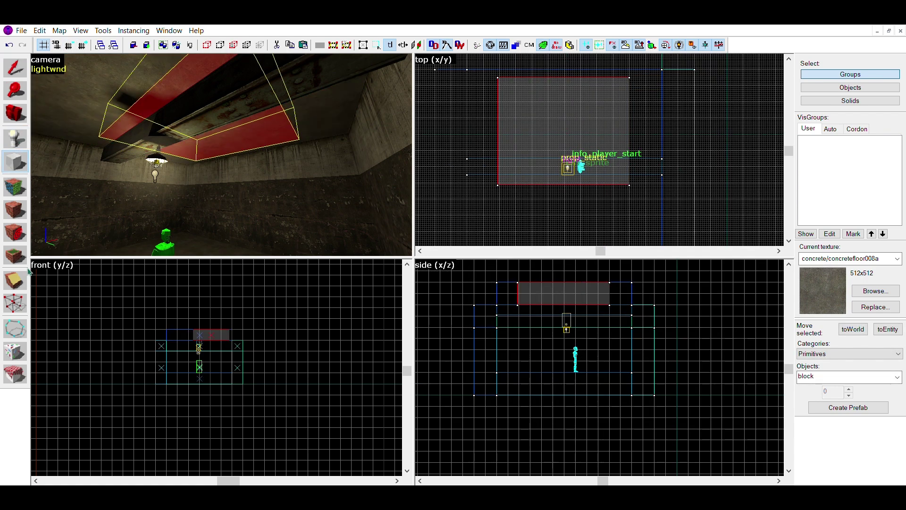
- Clip the corners off the ceiling block at varying angles to give it an irregular, rounded polygon outline
click(21, 276)
drag(486, 163, 420, 125)
drag(613, 181, 536, 231)
key(Return)
scroll(597, 149, down, 2)
scroll(596, 149, up, 3)
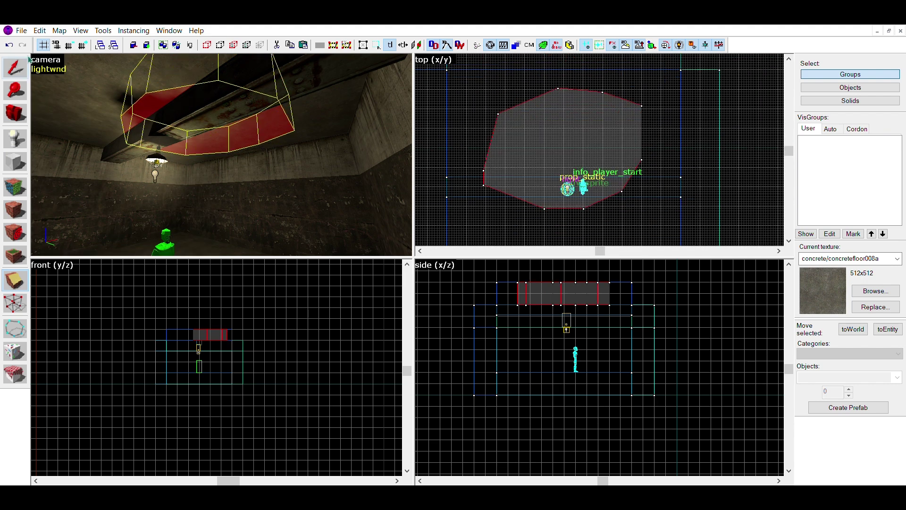
- Carve the ceiling with the polygon block, reshaped to about 248 by 214 units, and delete the block
click(14, 58)
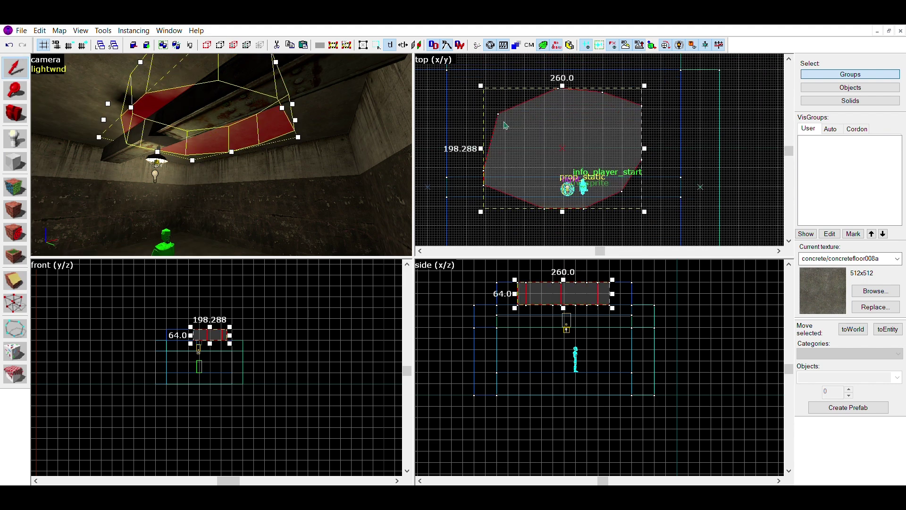
mouse_move(636, 204)
mouse_down()
mouse_move(619, 199)
mouse_move(606, 149)
mouse_move(643, 181)
mouse_move(651, 213)
mouse_move(653, 199)
mouse_up()
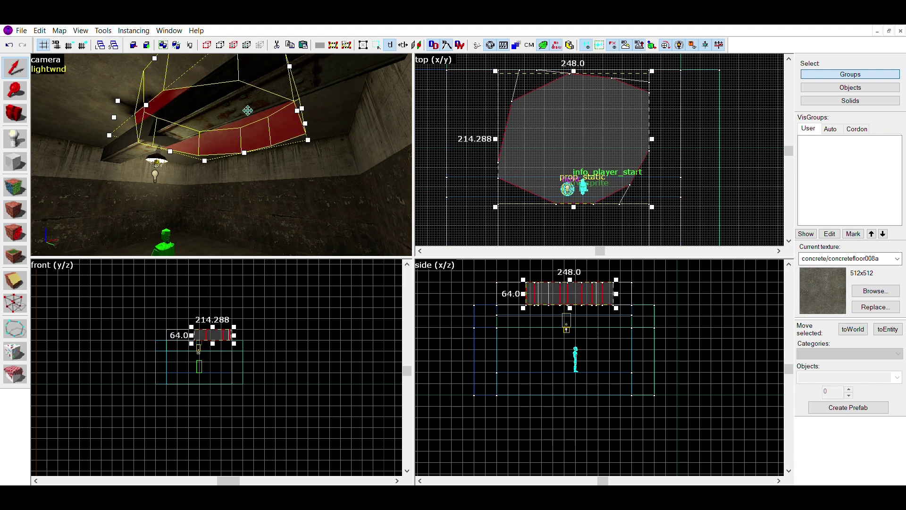
key(Delete)
- Clip the ceiling beam above the lamp with a slanted break and tilt the remaining piece so its broken end hangs down
key(z)
key(w)
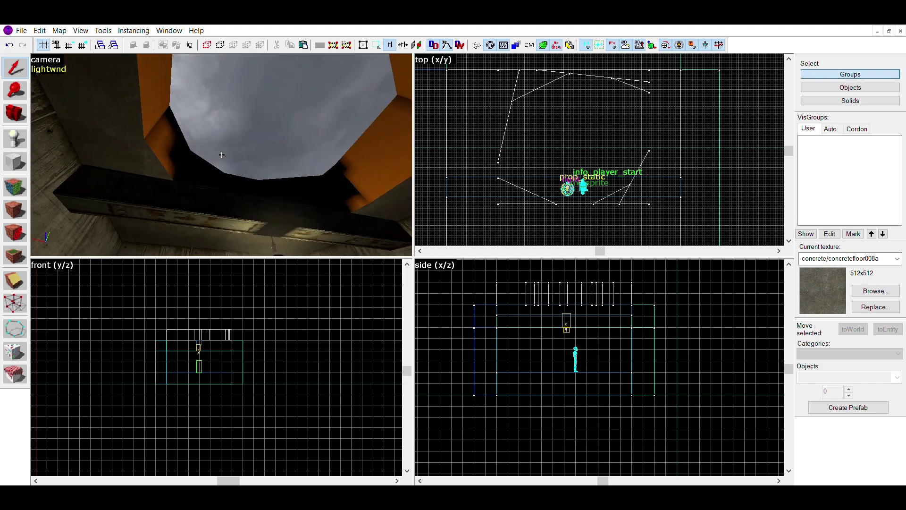
key(a)
key(d)
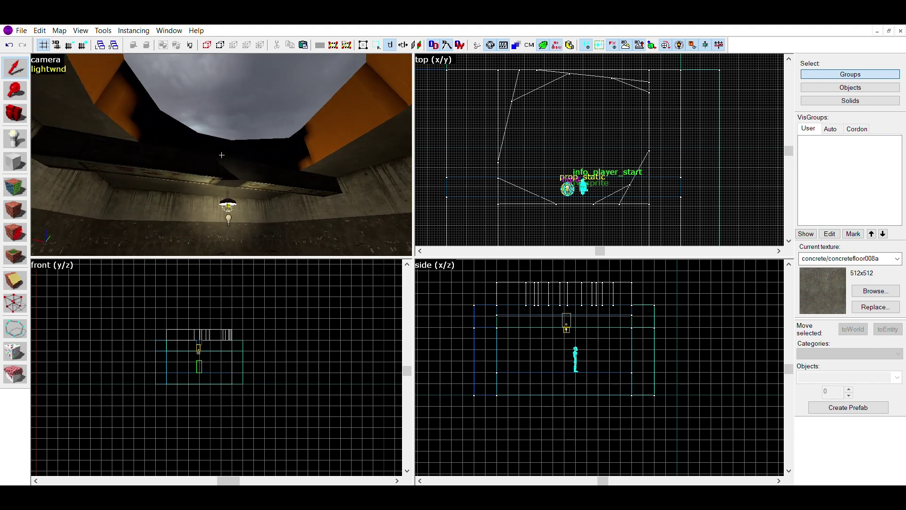
key(a)
key(d)
key(a)
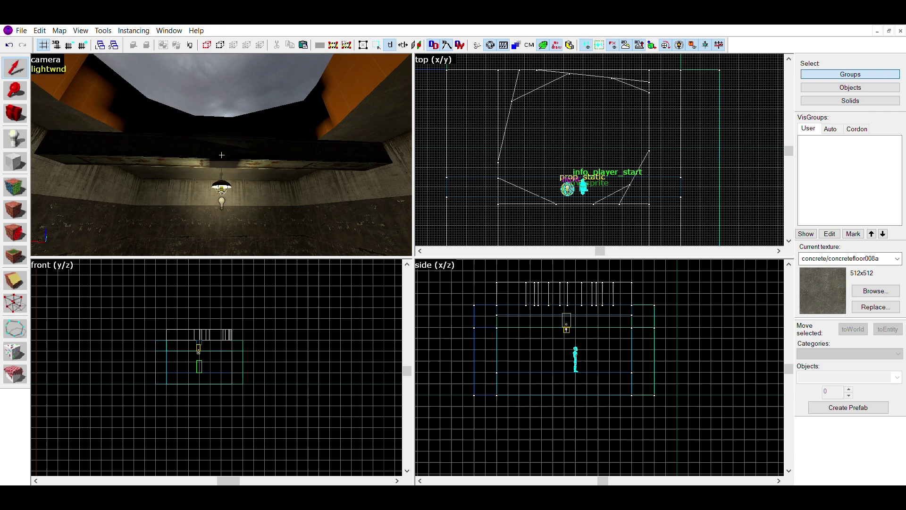
click(233, 163)
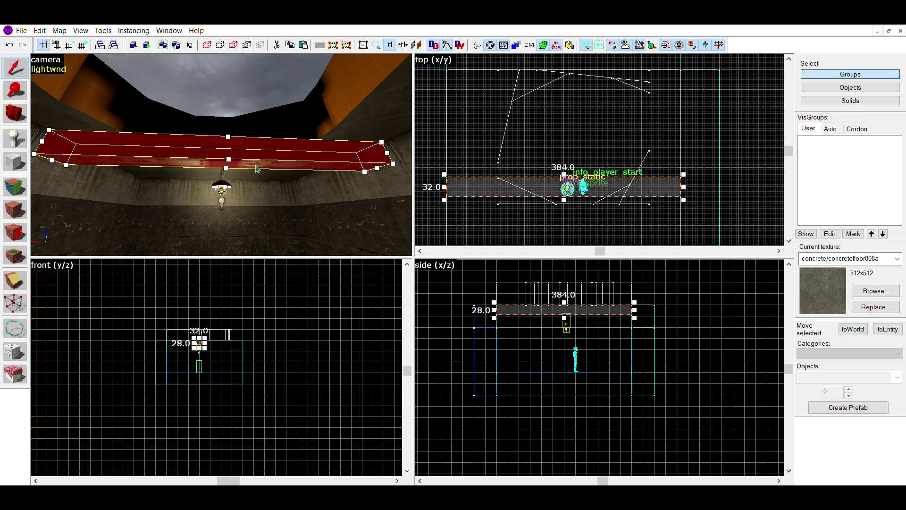
click(17, 271)
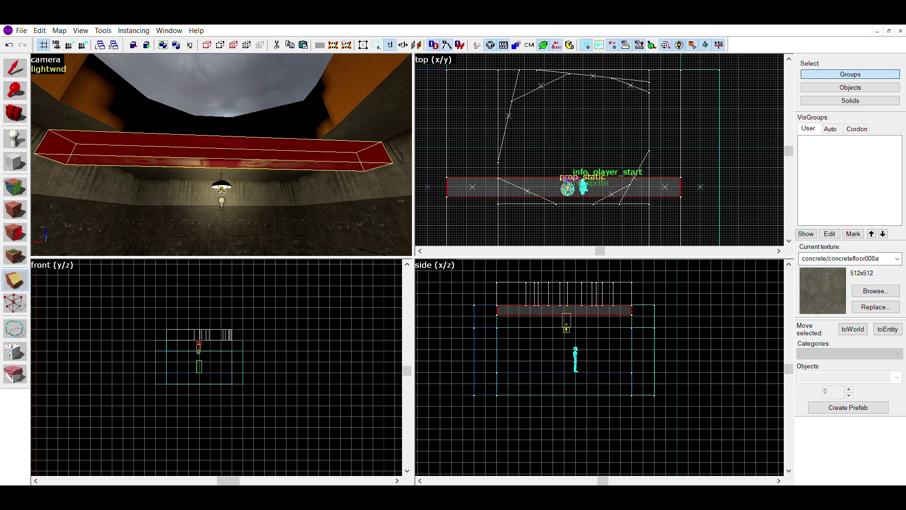
scroll(580, 293, up, 3)
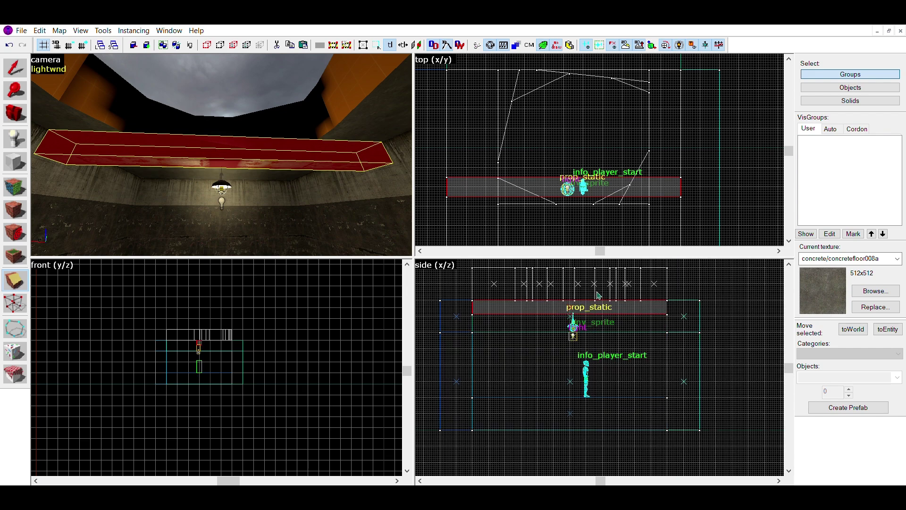
drag(609, 292, 635, 271)
drag(587, 306, 524, 286)
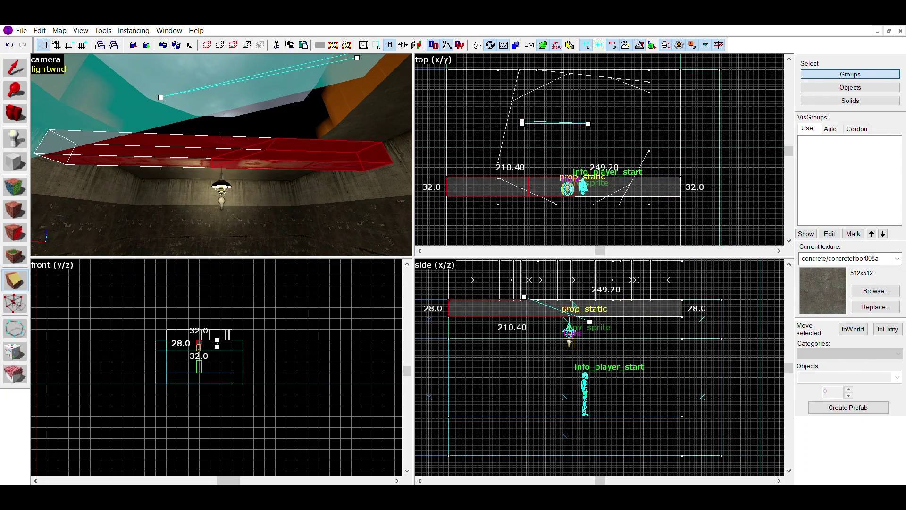
drag(593, 313, 497, 308)
key(Return)
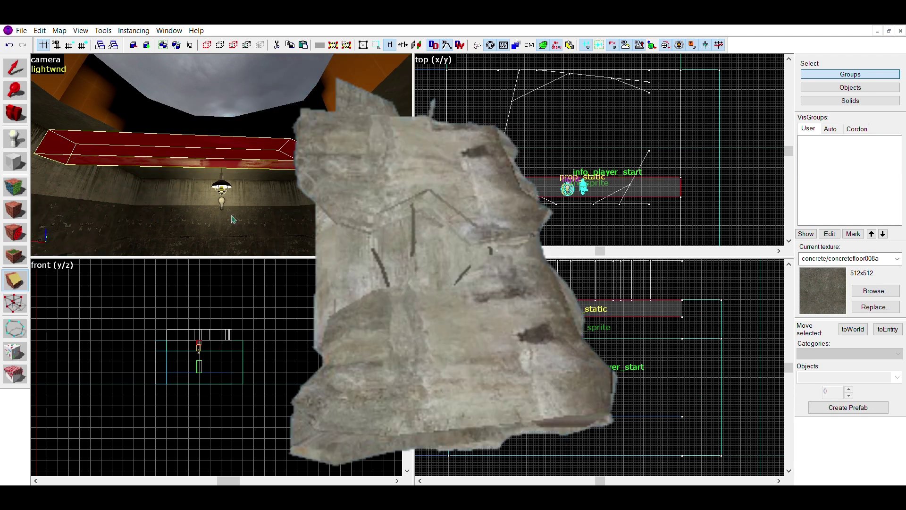
key(shift+s)
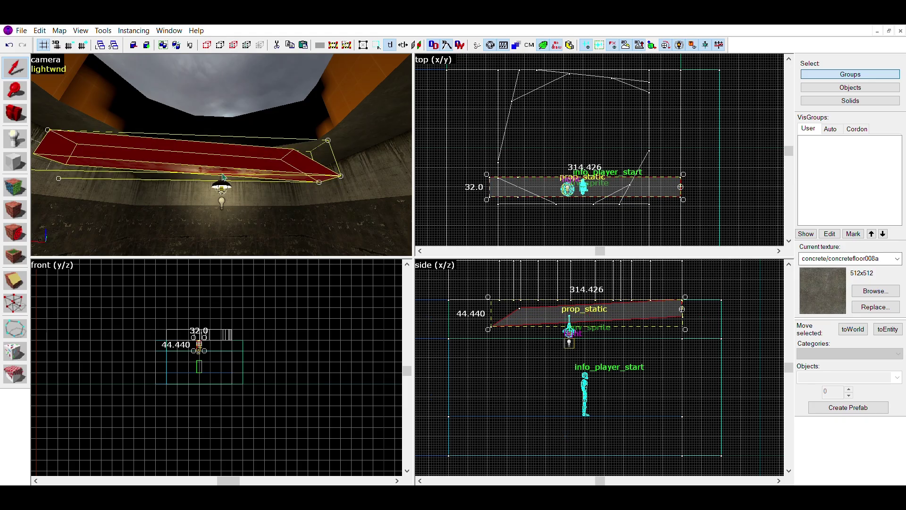
click(221, 185)
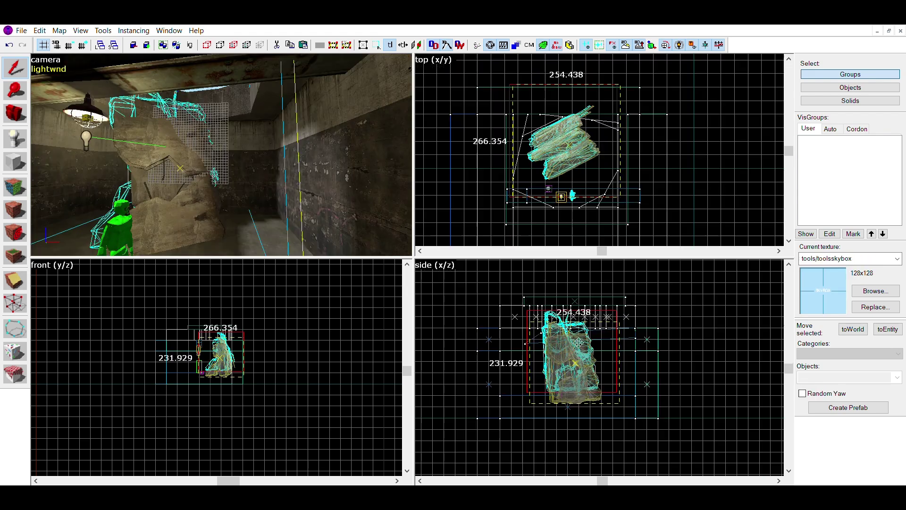
- Position the tall broken concrete prop and the wide rubble pile beneath the ceiling hole
drag(579, 342, 579, 342)
key(Escape)
key(z)
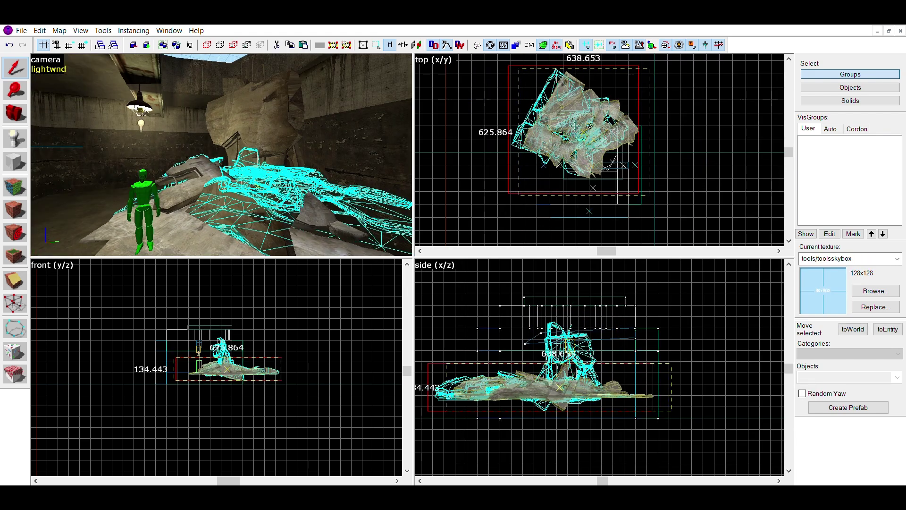
key(Escape)
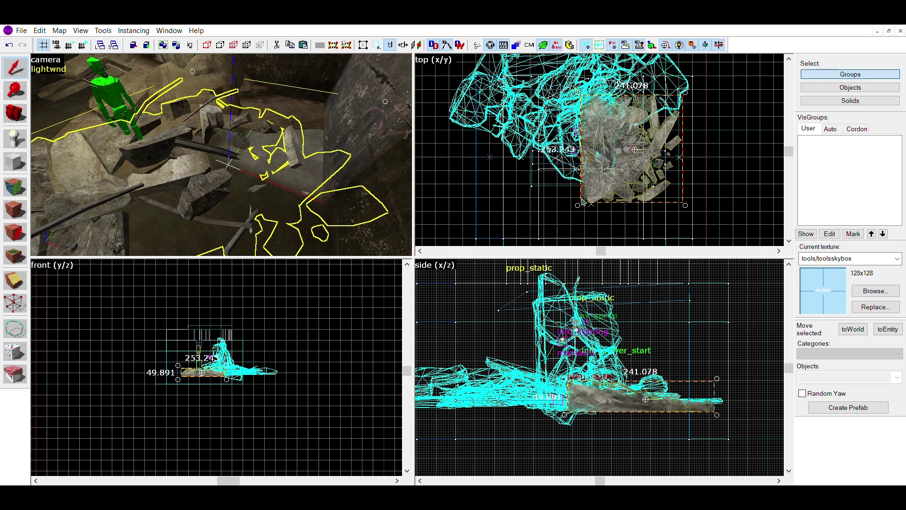
- Rotate the smaller rubble prop near the player start and raise it slightly to blend with the debris pile
drag(578, 205, 579, 107)
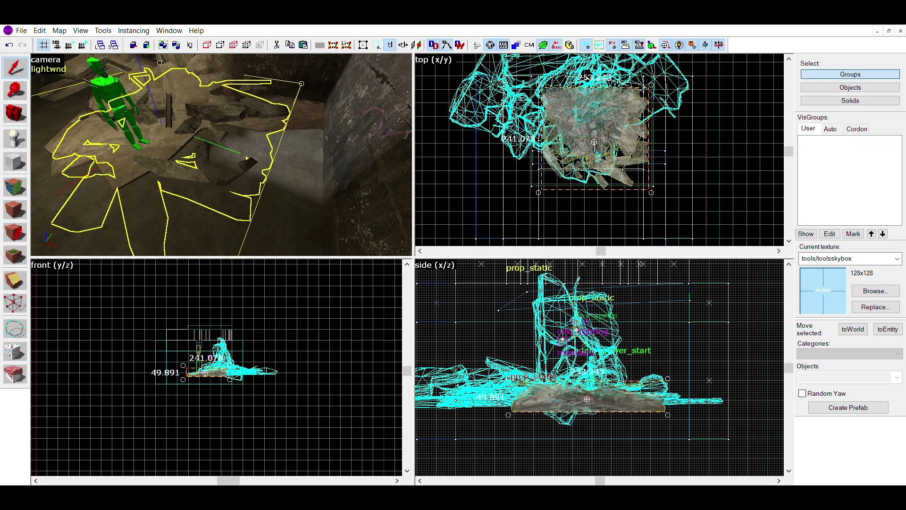
drag(587, 399, 587, 392)
key(Escape)
key(z)
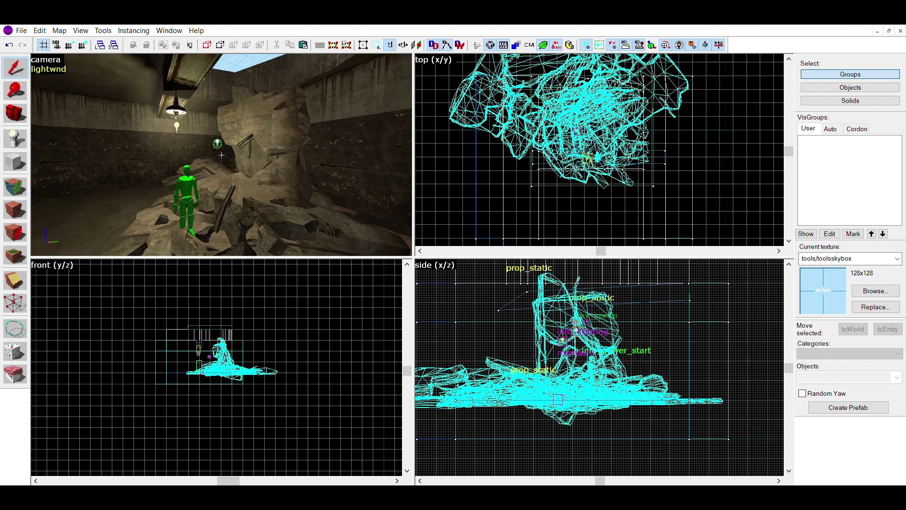
- Create a bar 172 units long, 4 wide and 8 high across the ceiling hole, textured with metal/metalfloor005a
key(z)
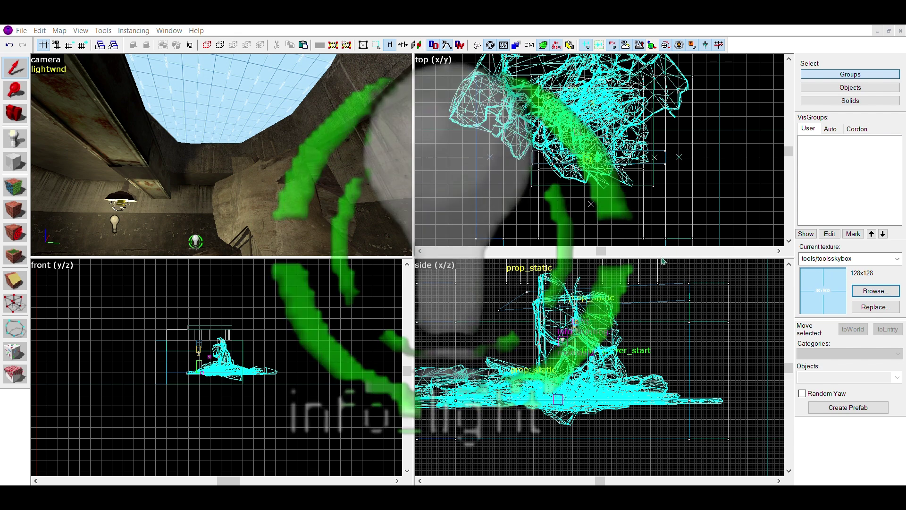
double_click(430, 212)
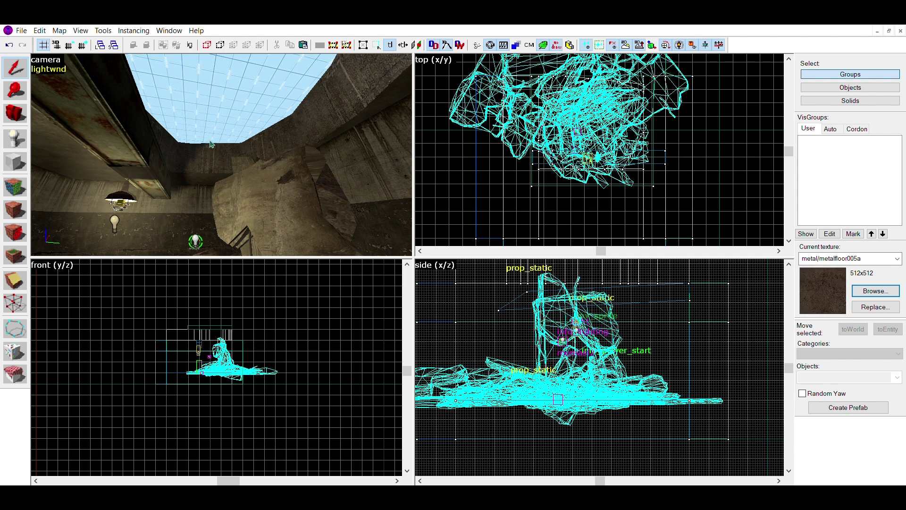
click(210, 144)
click(15, 161)
scroll(543, 130, up, 1)
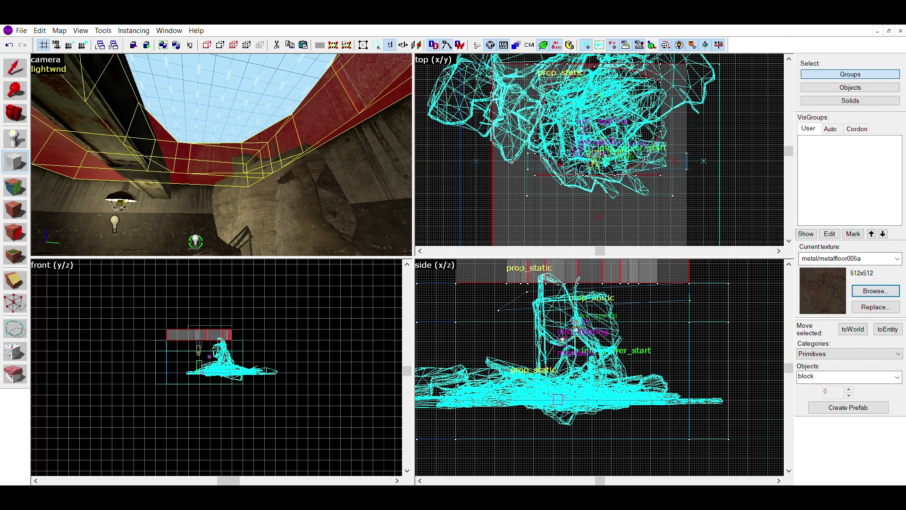
scroll(532, 99, up, 4)
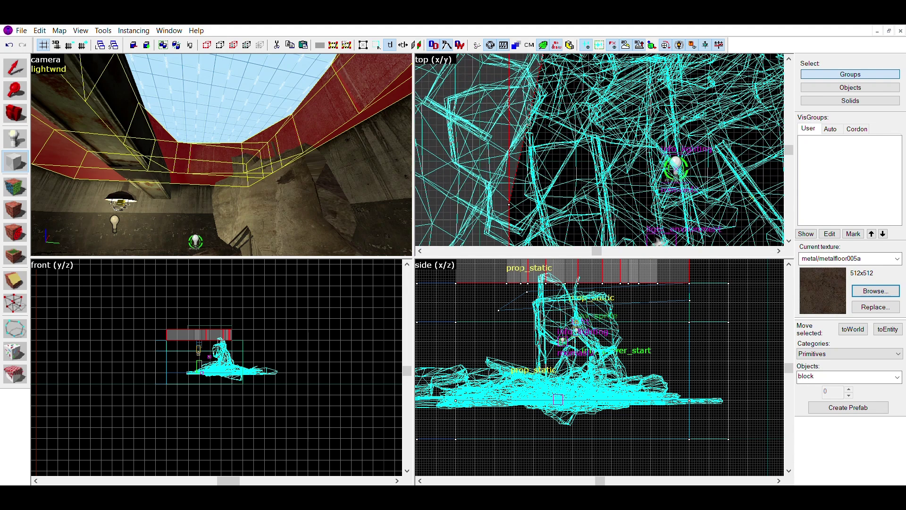
scroll(501, 303, down, 4)
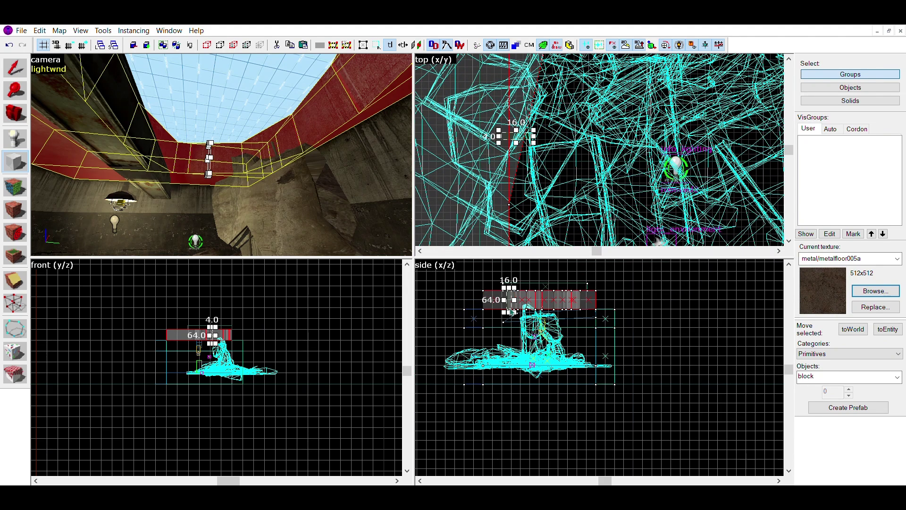
scroll(506, 292, up, 6)
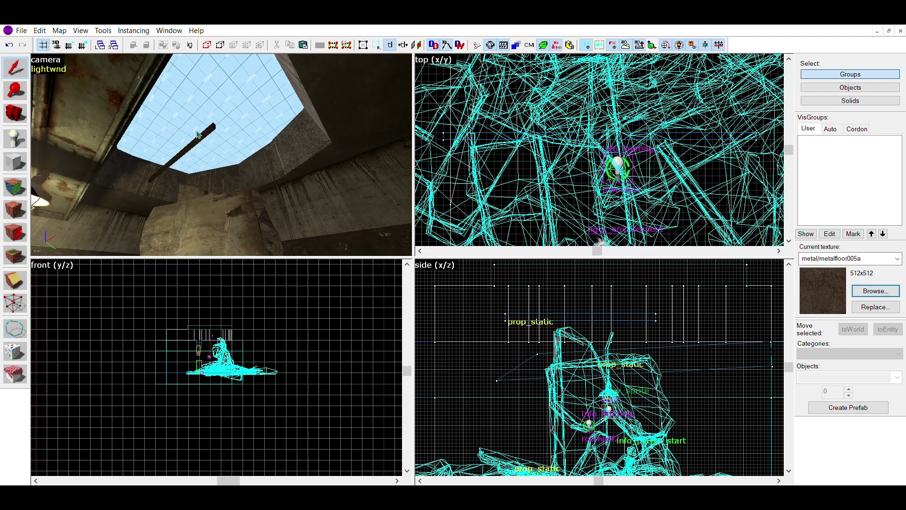
- Create a second metal bar of the same size, parallel to the first one across the ceiling hole
click(198, 134)
click(15, 162)
scroll(214, 337, up, 2)
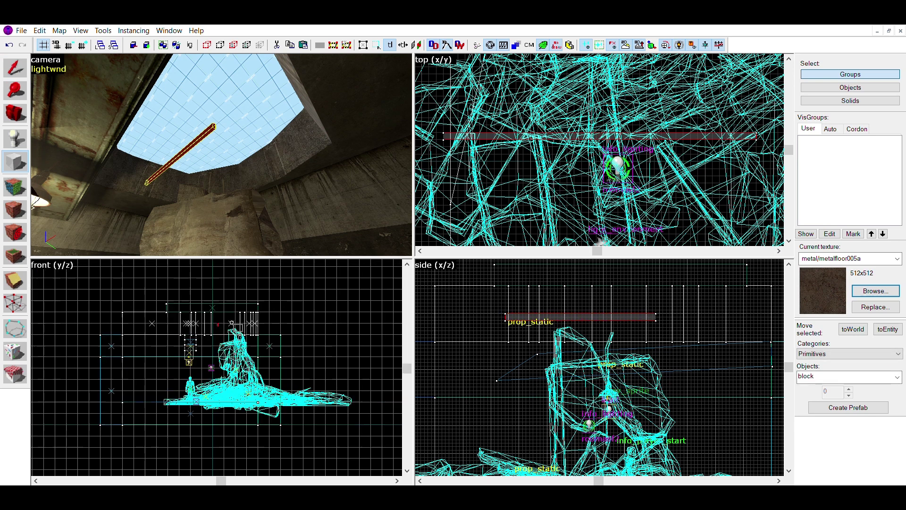
scroll(231, 324, up, 4)
drag(214, 305, 293, 300)
key(Return)
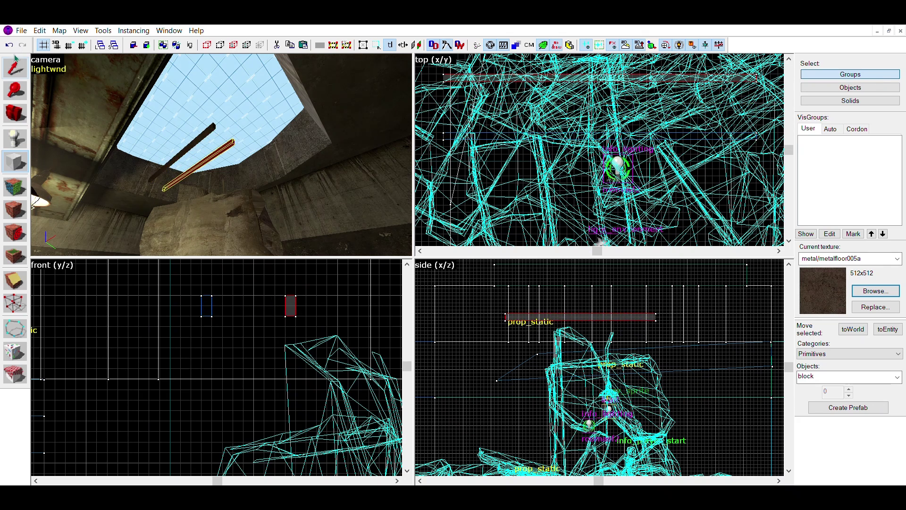
- Select all five metal bars spanning the ceiling hole and paste a copy of the set
key(shift+s)
ctrl+click(179, 147)
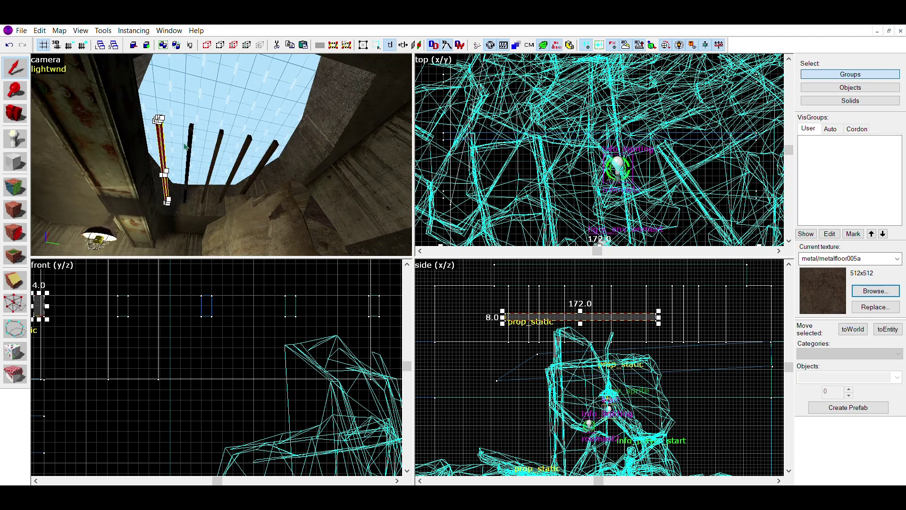
ctrl+click(193, 148)
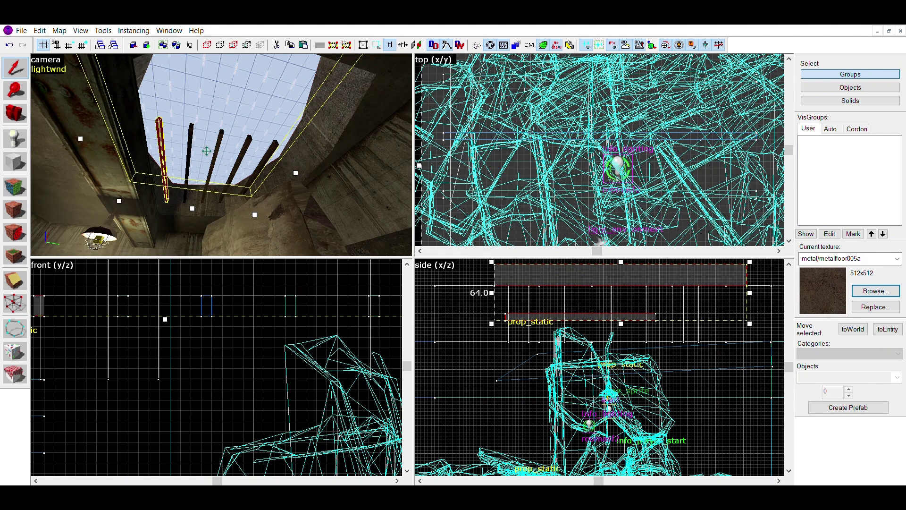
click(162, 142)
ctrl+click(190, 135)
ctrl+click(220, 147)
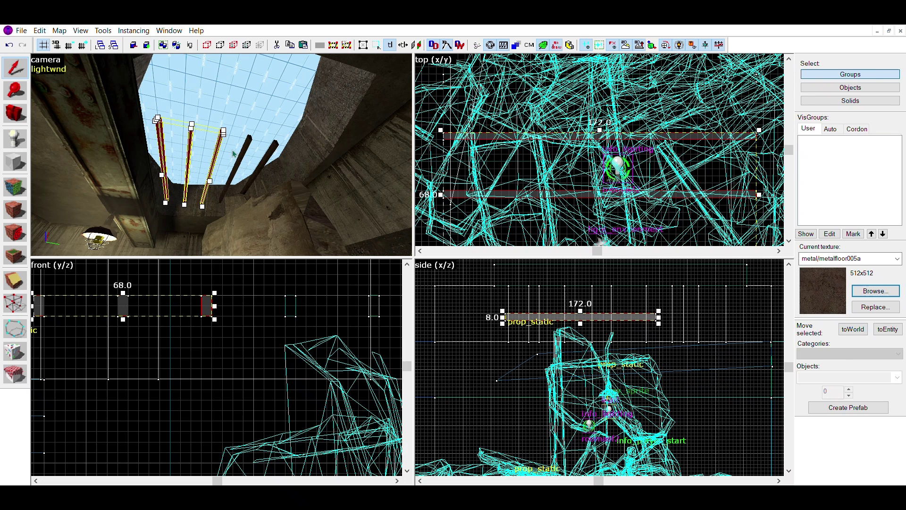
ctrl+click(239, 156)
ctrl+click(259, 160)
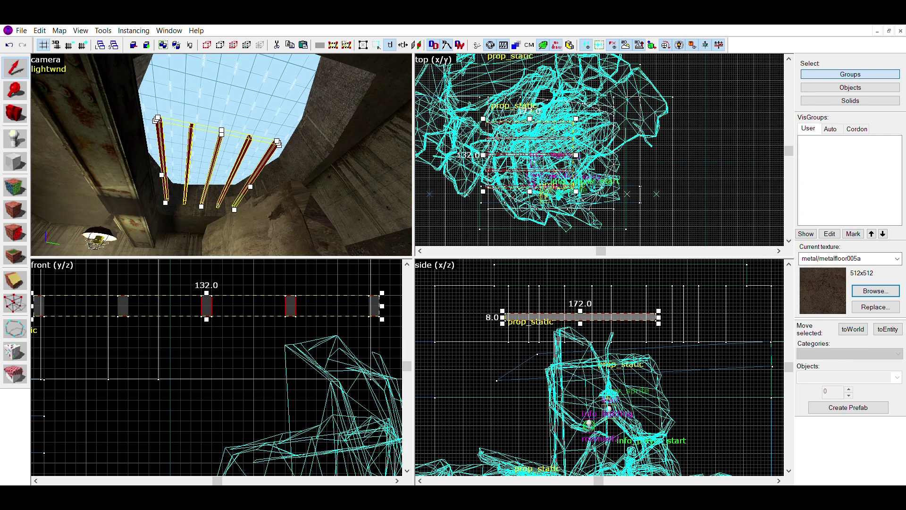
key(ctrl+v)
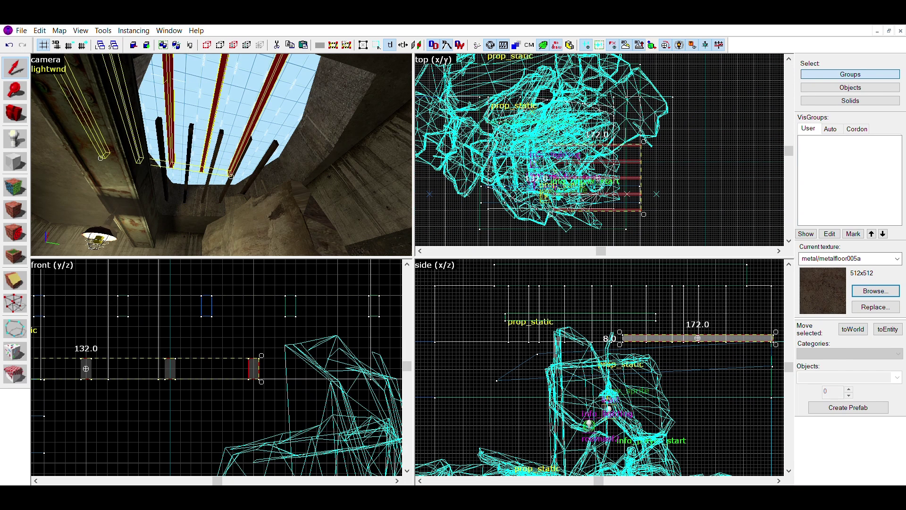
- Rotate the pasted set of metal bars 90 degrees and move it across the original bars to form a grid
drag(644, 214, 634, 132)
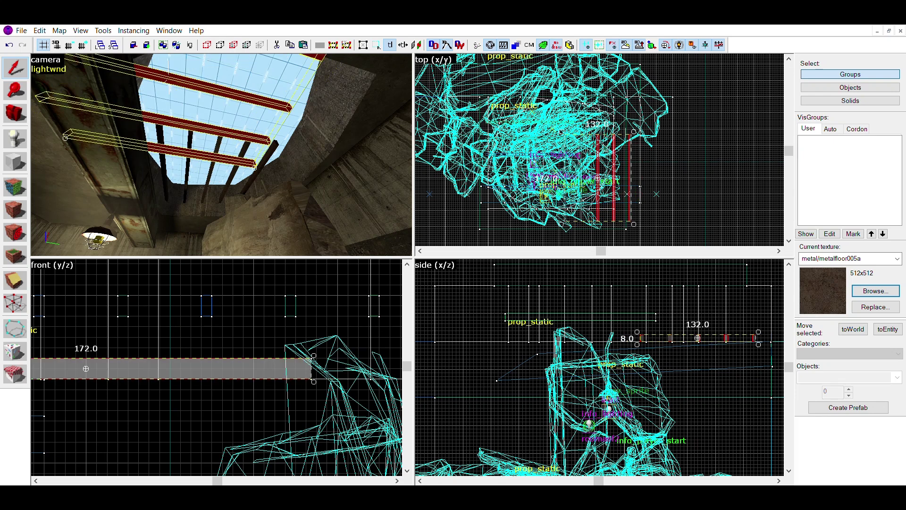
drag(598, 178, 576, 177)
- Clip off the end of a crosswise metal bar with a slanted cut so it looks broken
drag(273, 353, 355, 295)
scroll(614, 310, up, 3)
drag(614, 310, 476, 306)
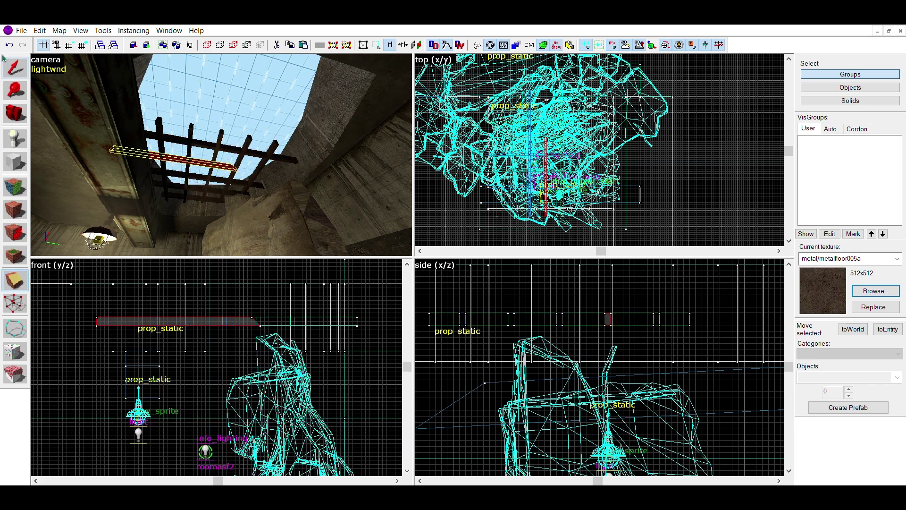
click(6, 60)
- Clip one of the original 172-unit bars with a slanted cut, keeping a piece about 97 units long
click(236, 168)
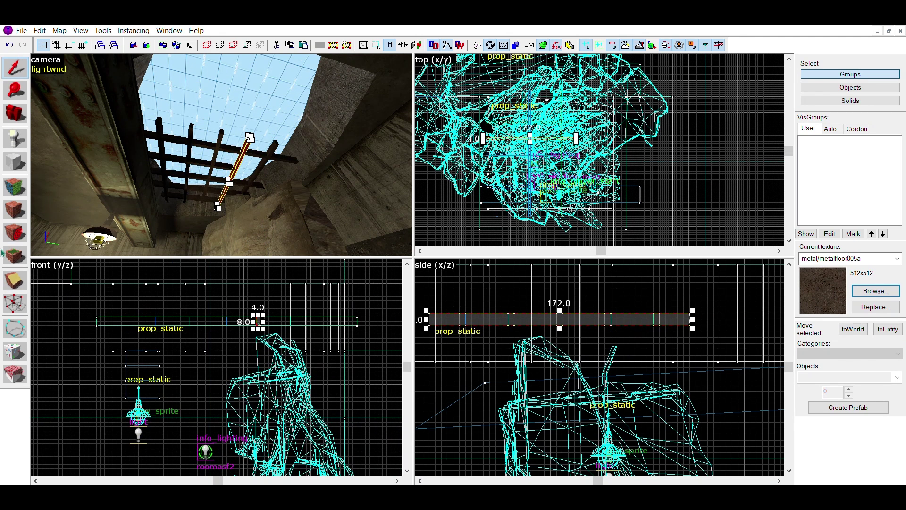
click(15, 280)
drag(534, 295, 593, 372)
key(Return)
click(17, 75)
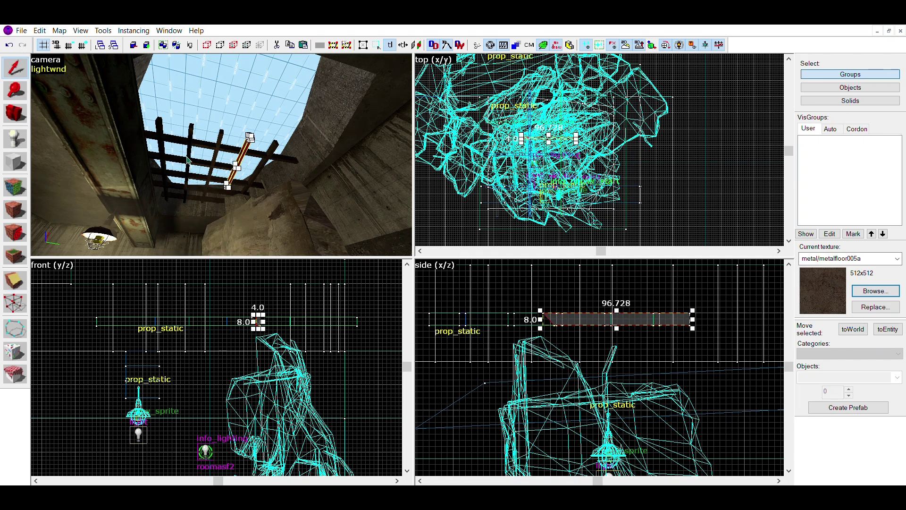
- Clip the long crosswise bar near the edge of the ceiling hole, keeping a 76-unit piece with a slanted end
click(199, 180)
click(14, 278)
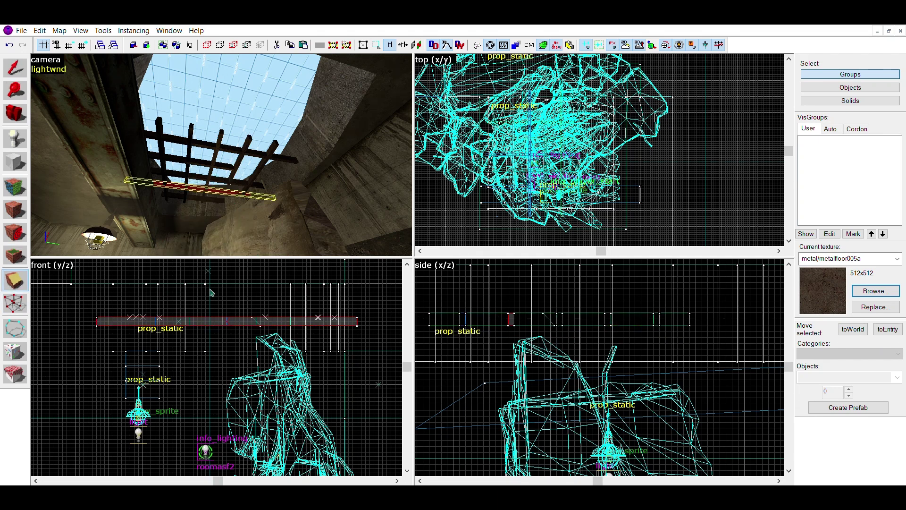
drag(210, 300, 138, 332)
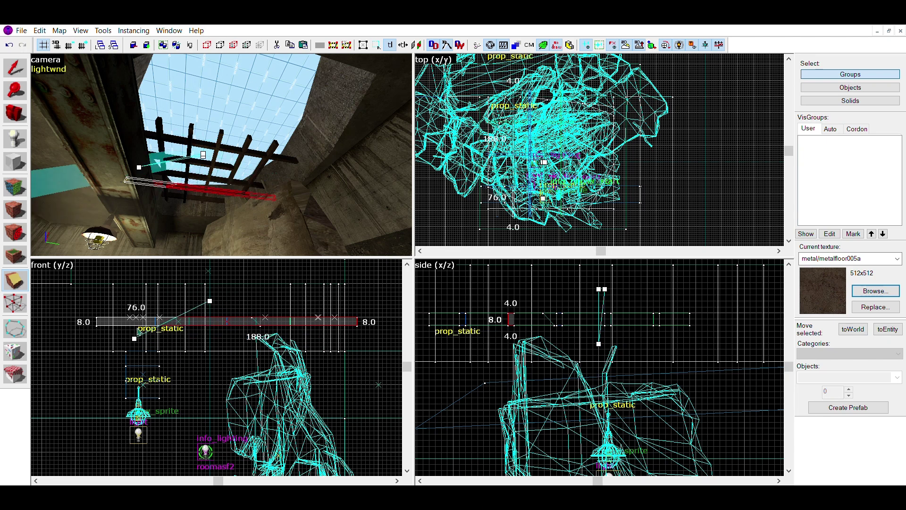
key(Return)
click(15, 61)
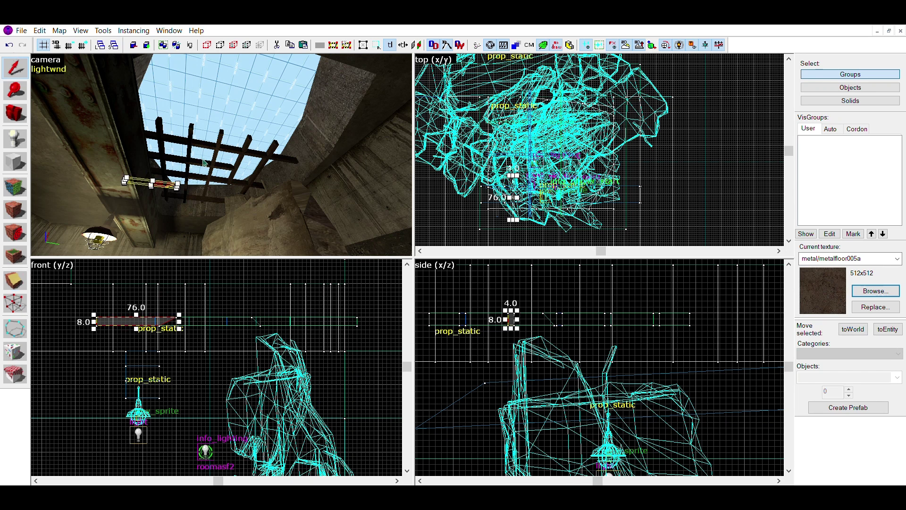
- Clip another crosswise bar with a slanted cut, keeping a 104-unit piece, and clear the selection
click(206, 177)
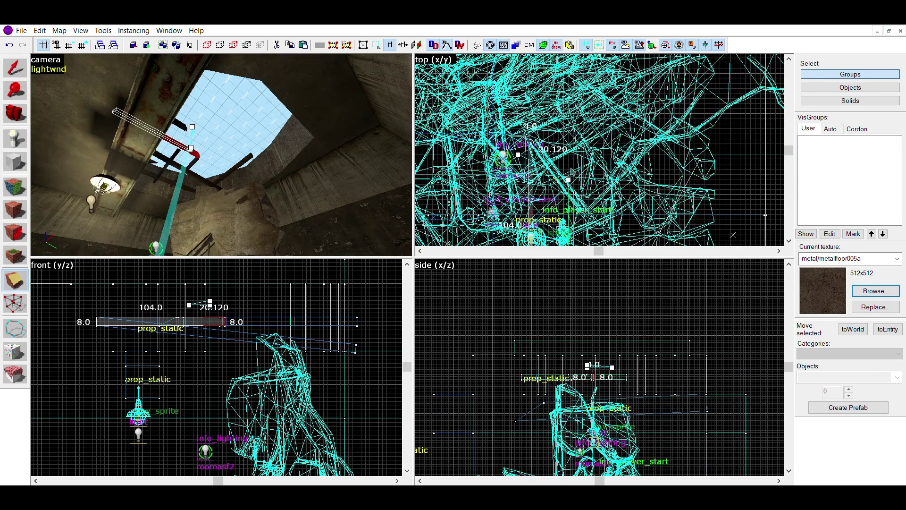
key(Return)
key(Escape)
key(Escape)
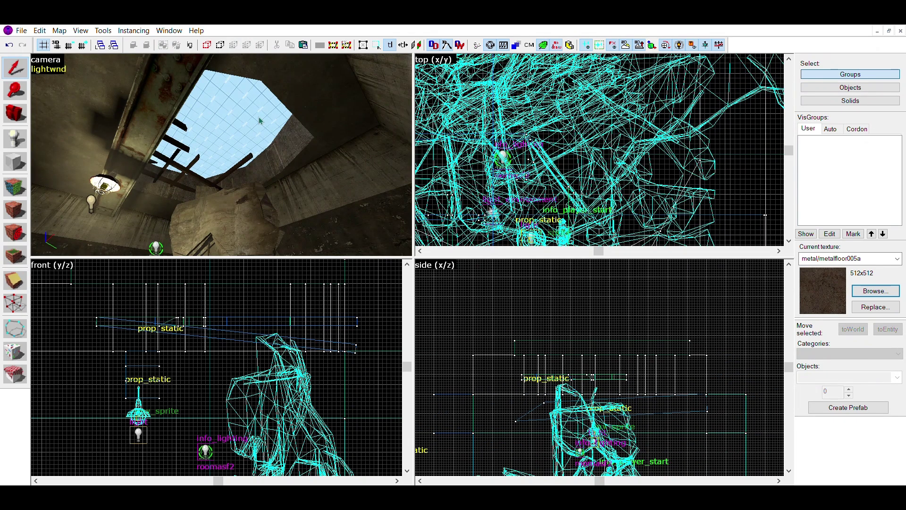
key(z)
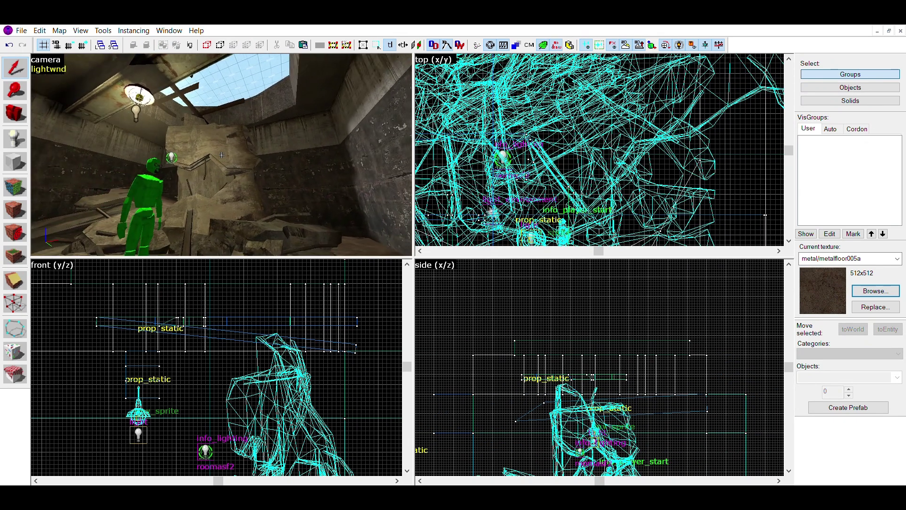
key(w)
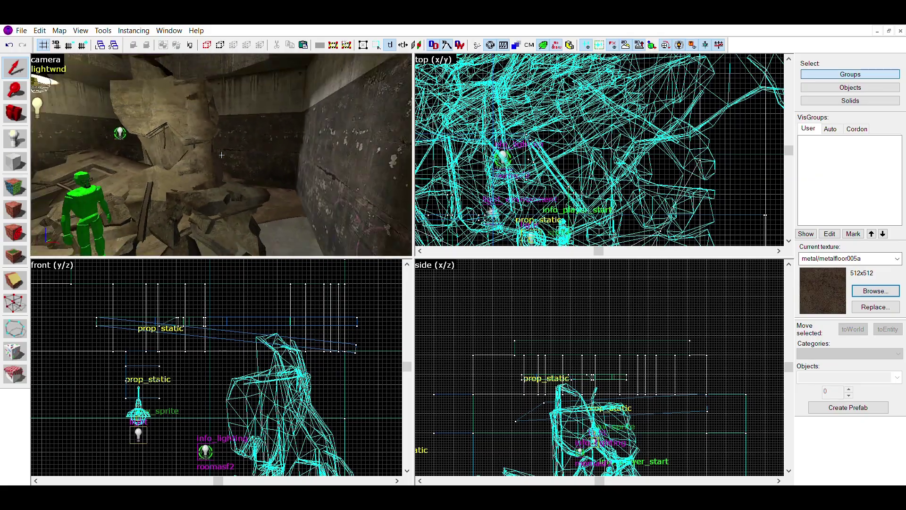